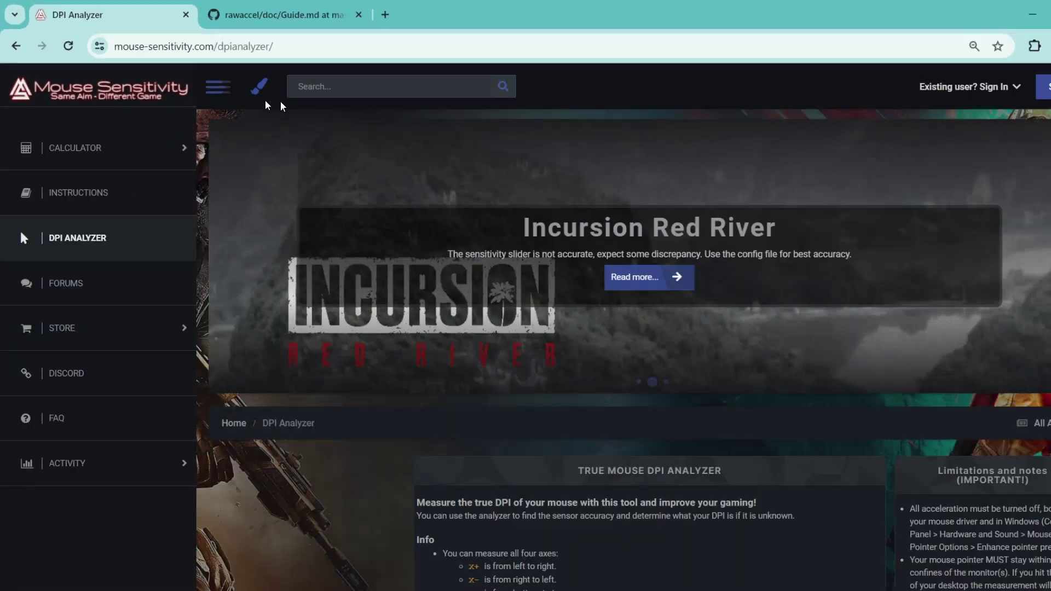
- In the DPI Analyzer panel, enter a 5 target distance with Units kept on Centimeters
scroll(462, 276, "down", 15)
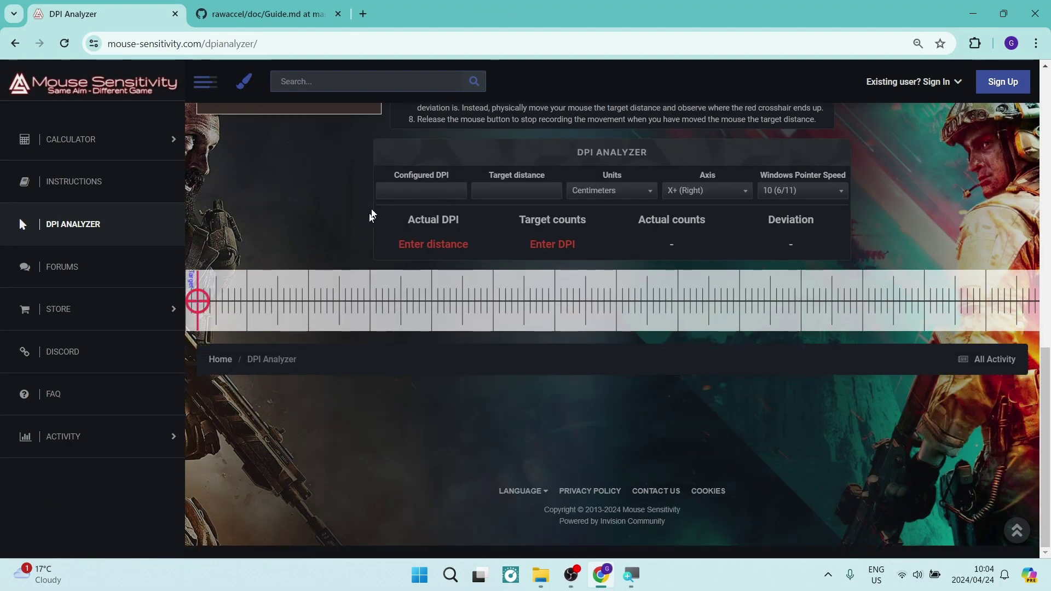
left_click_drag(561, 157, 647, 153)
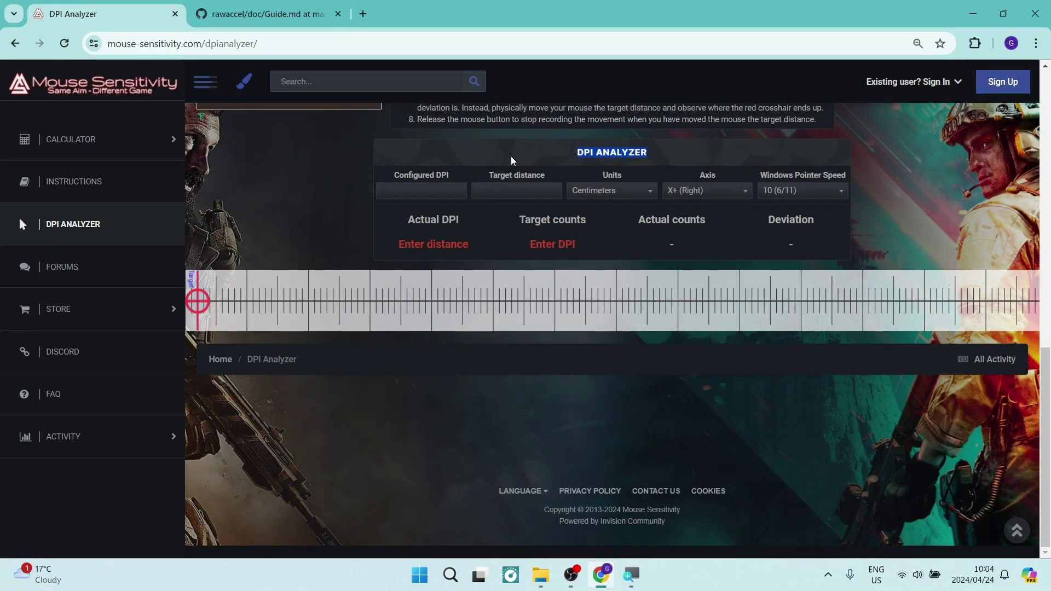
left_click(446, 171)
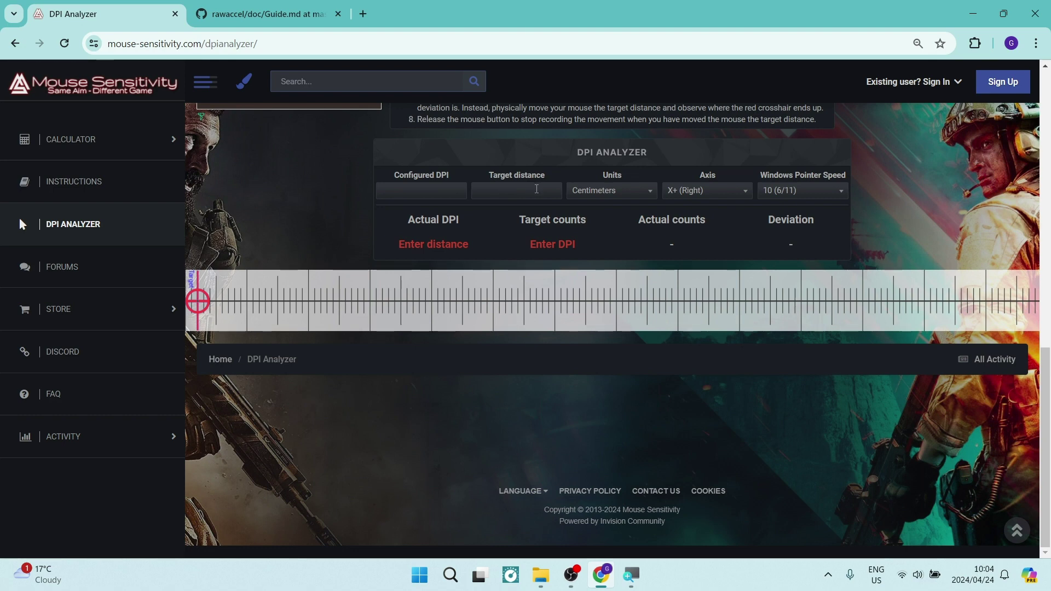
left_click(537, 189)
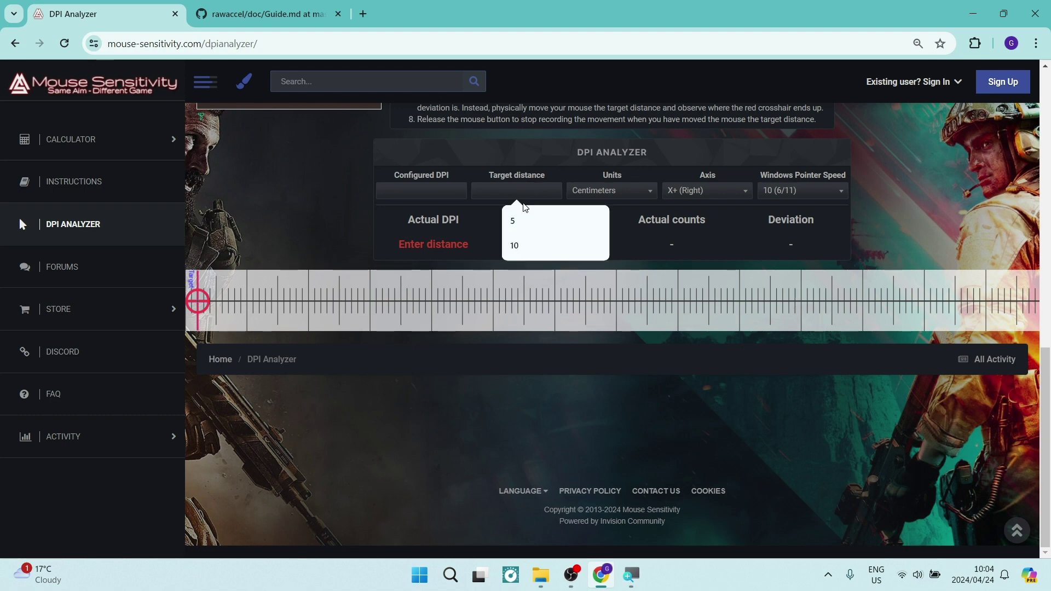
left_click(520, 221)
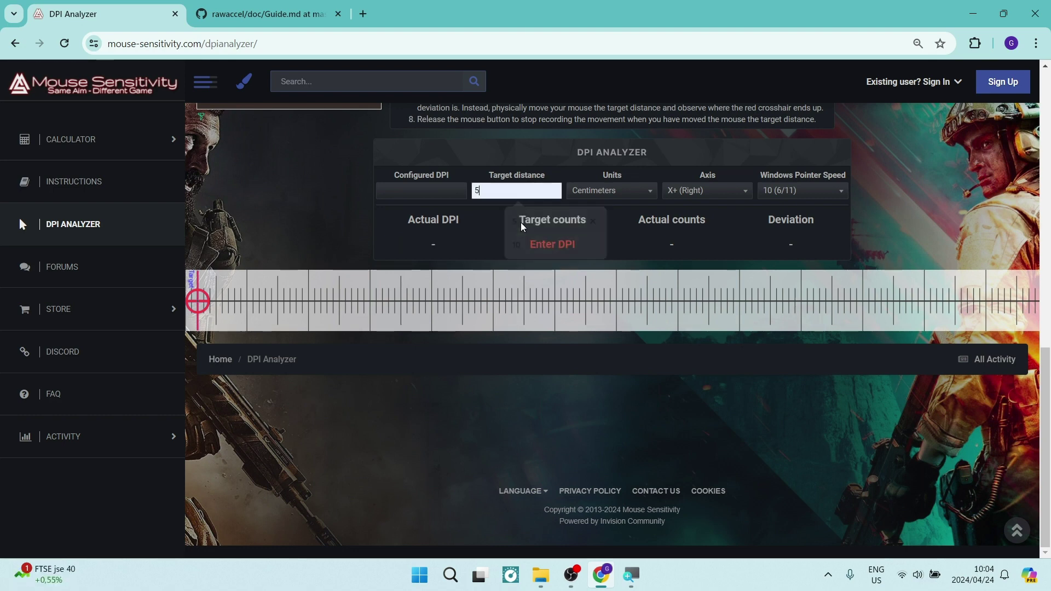
left_click(584, 201)
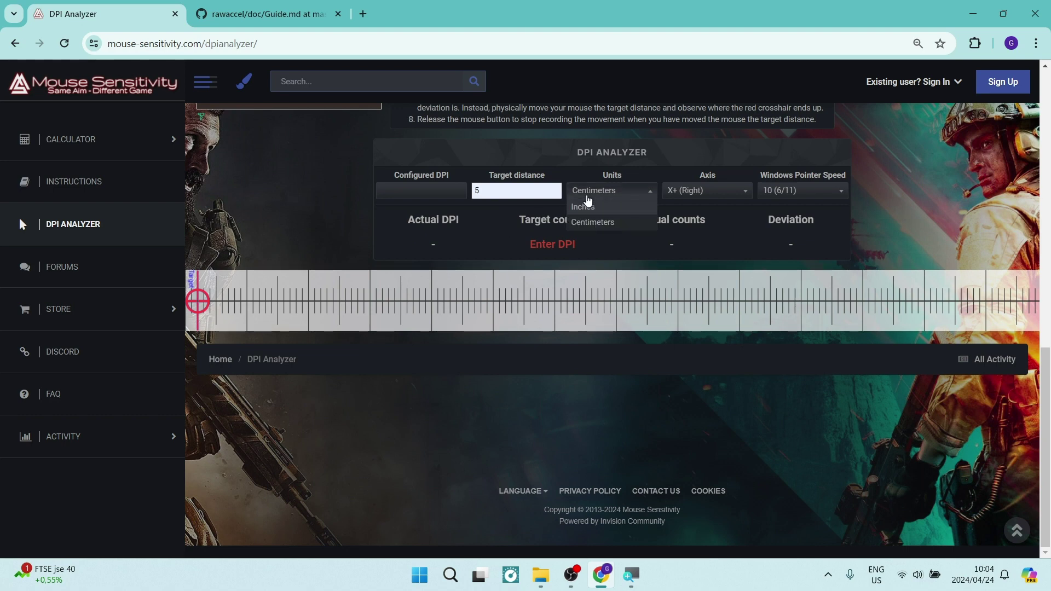
left_click(585, 200)
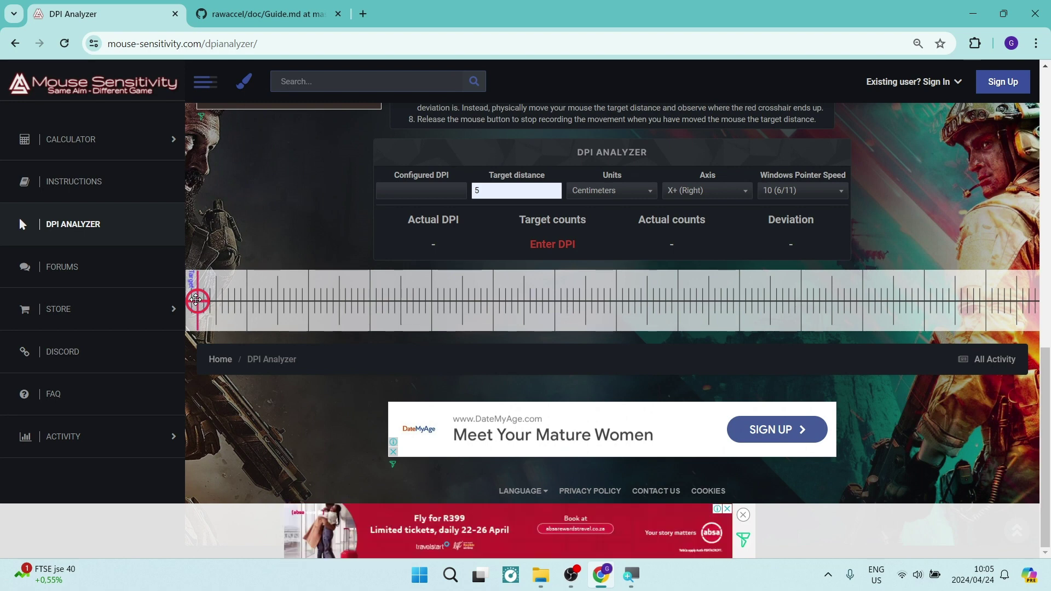
- Sweep the mouse 5 cm right along the ruler and read the Actual DPI of 411.37
left_click_drag(196, 300, 694, 307)
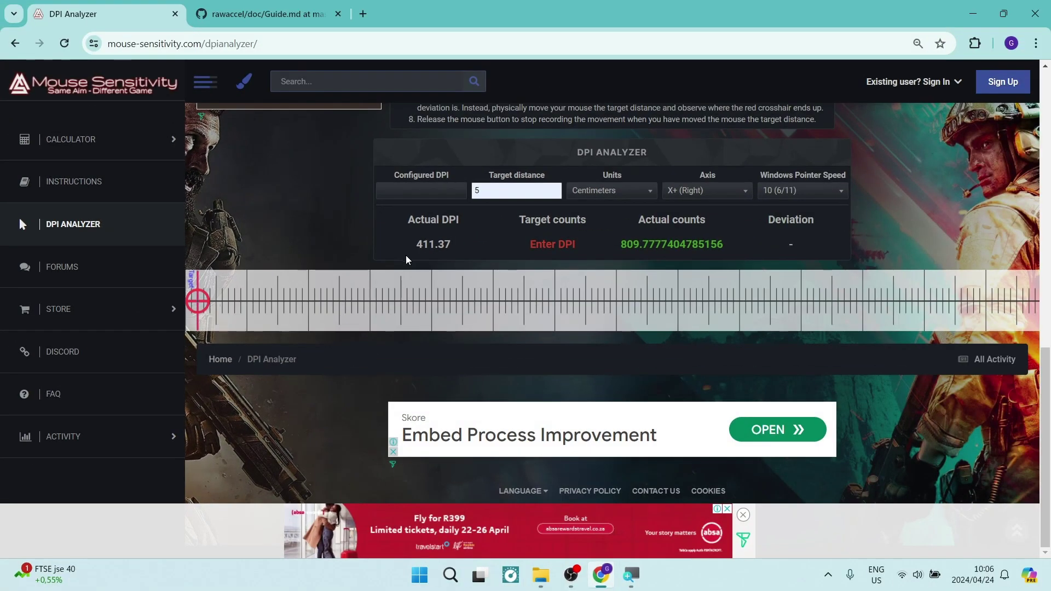
left_click_drag(415, 252, 457, 247)
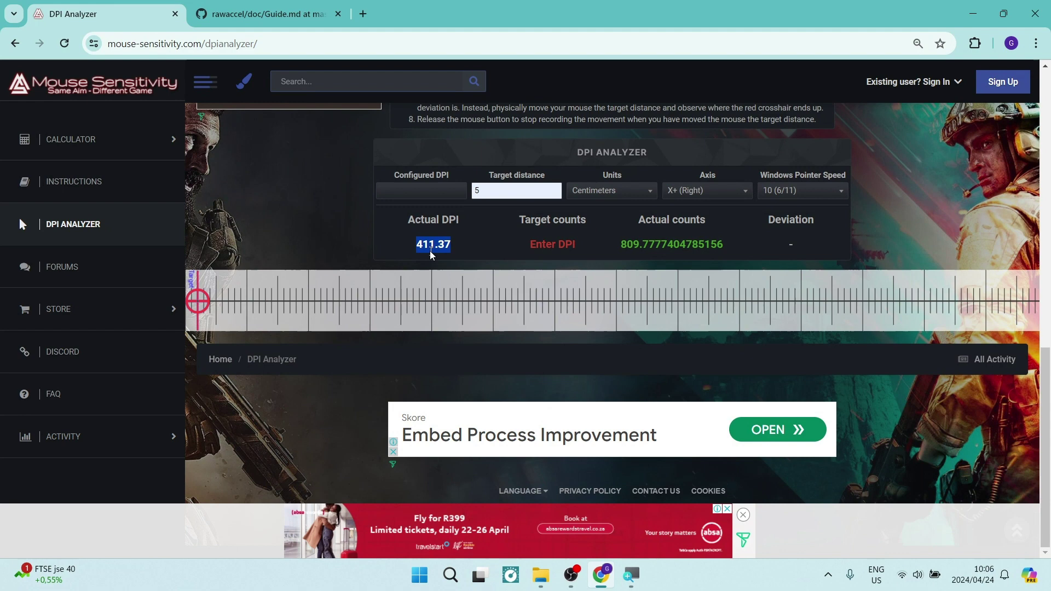
left_click(415, 248)
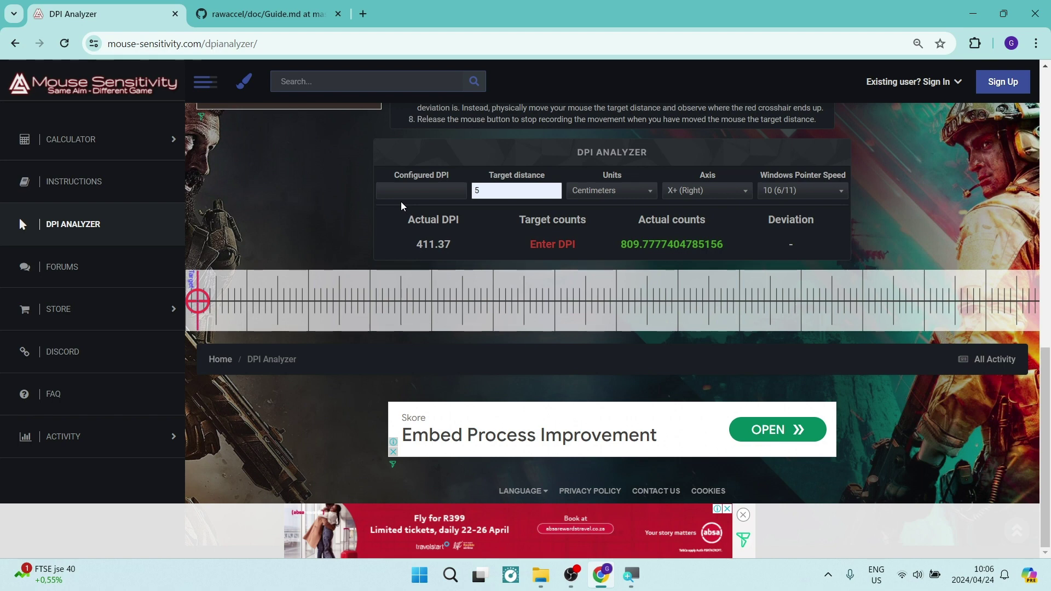
- Open the a1xd/rawaccel Releases page from the Raw Accel guide page
left_click(262, 16)
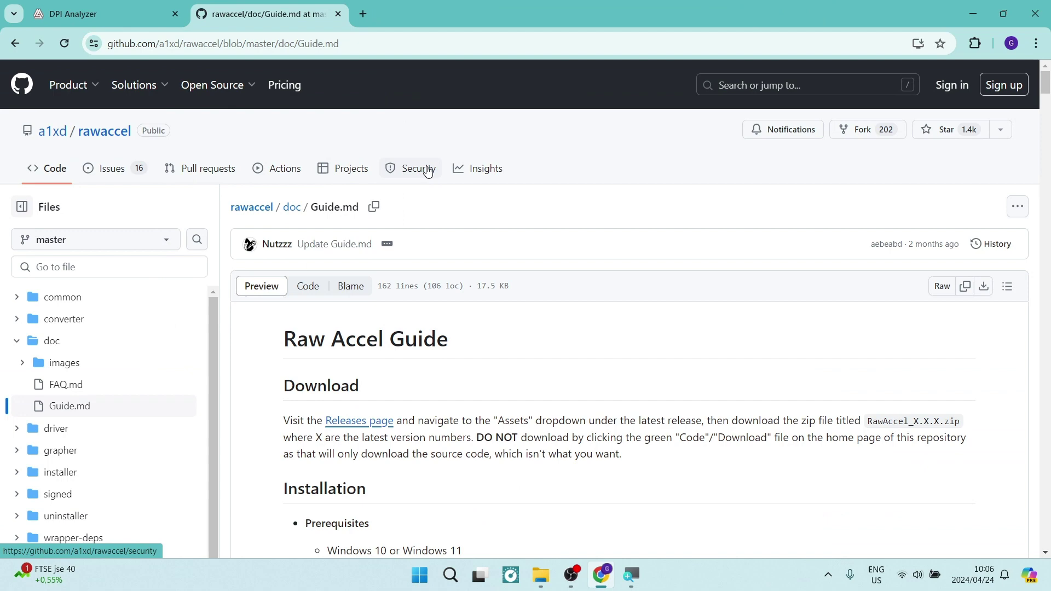
scroll(430, 212, "down", 1)
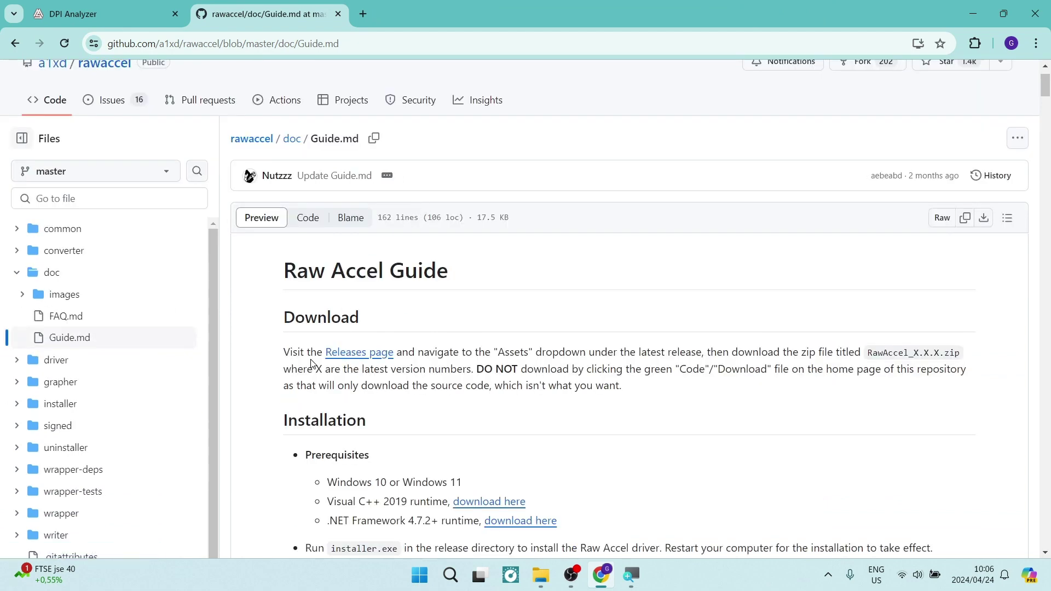
left_click(347, 359)
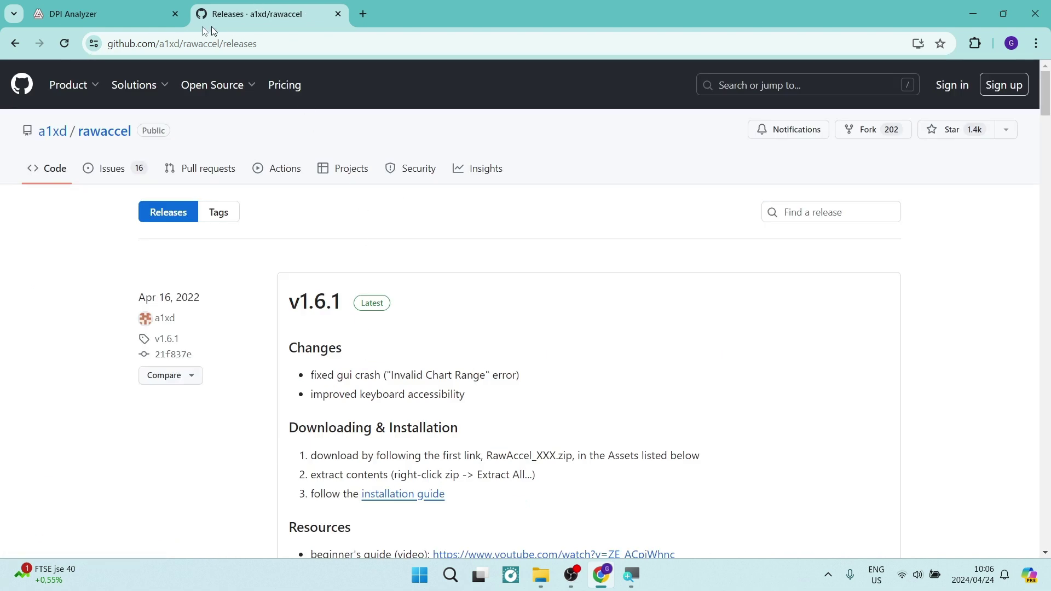
left_click(363, 13)
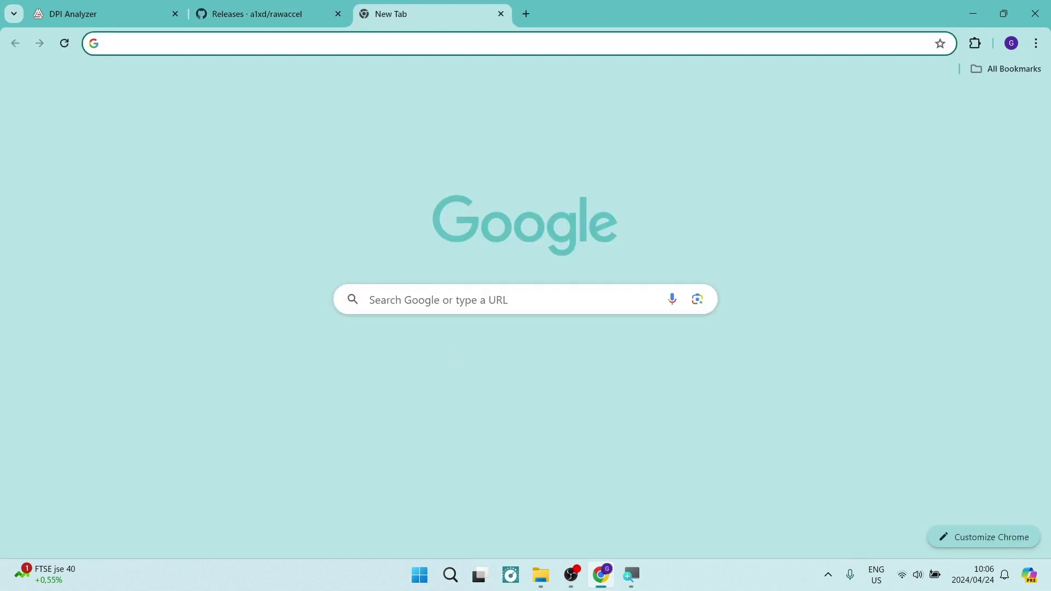
left_click(427, 300)
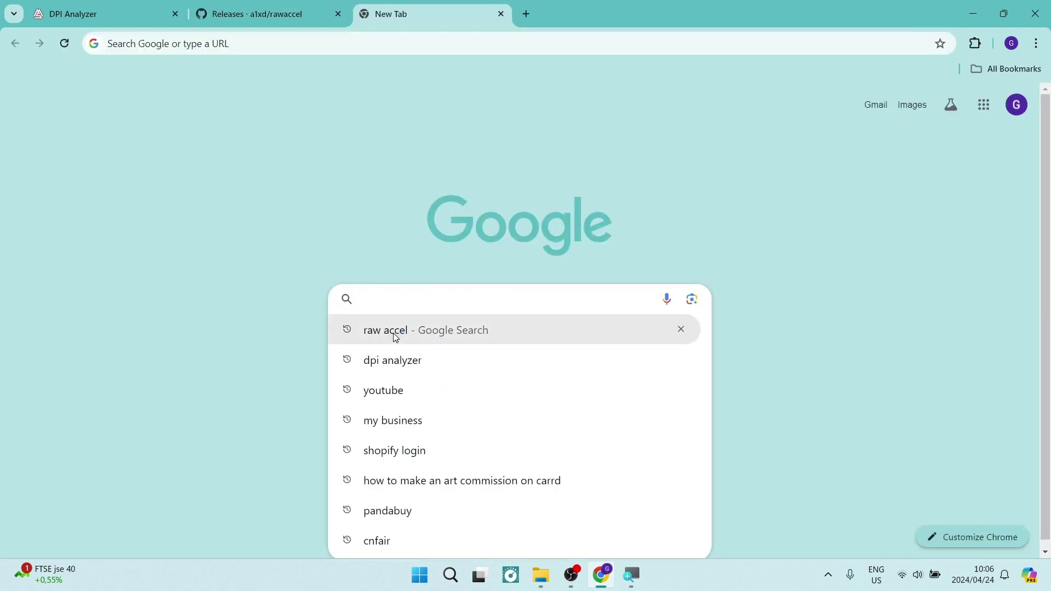
left_click(353, 251)
left_click(258, 19)
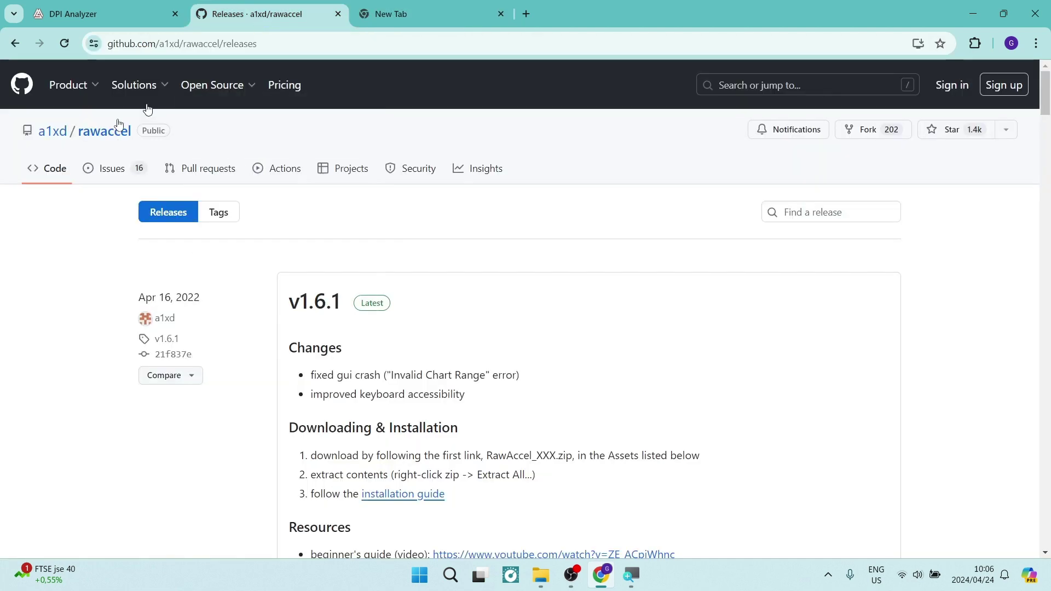
- Scroll the v1.6.1 release notes down to the Assets list and back up
scroll(359, 326, "down", 3)
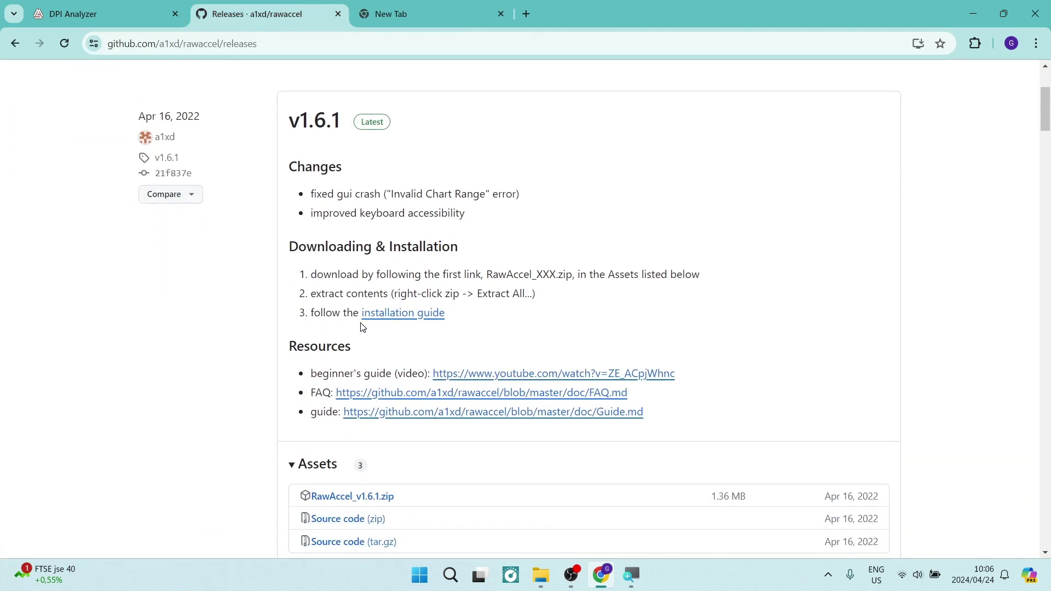
scroll(336, 337, "down", 1)
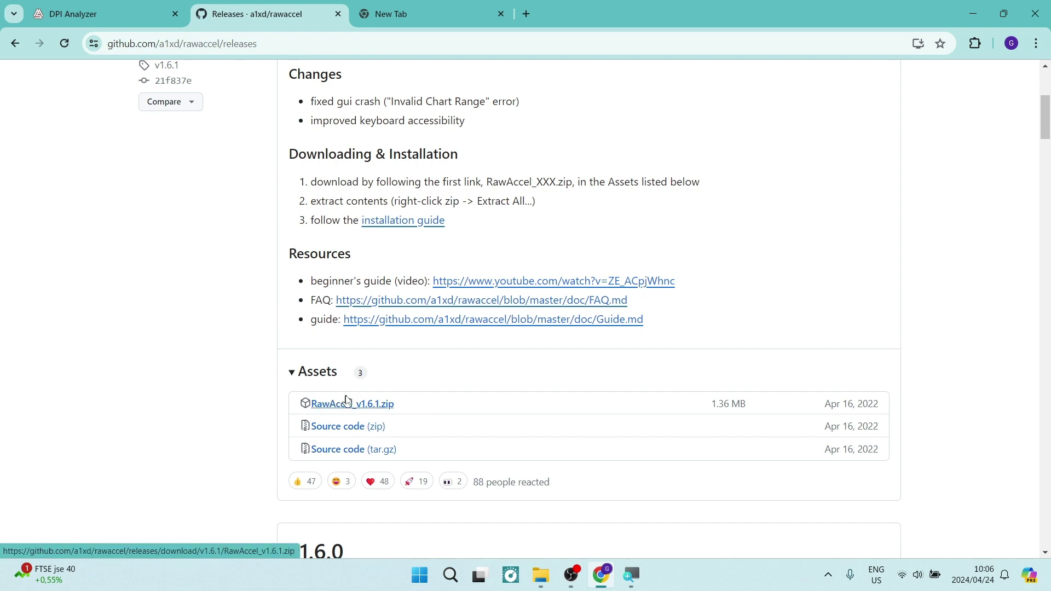
scroll(600, 345, "up", 5)
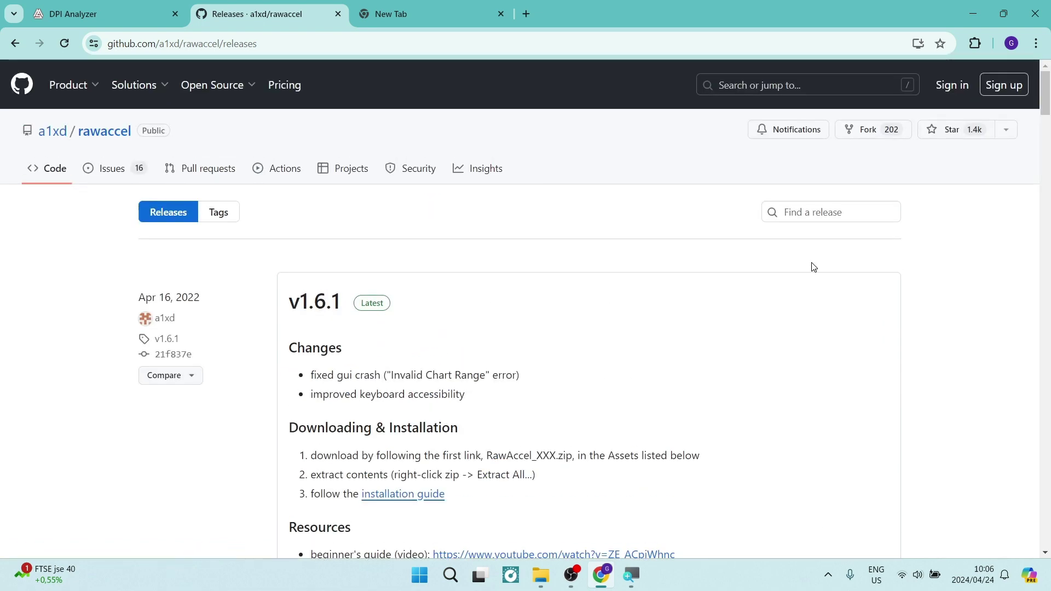
scroll(542, 335, "down", 1)
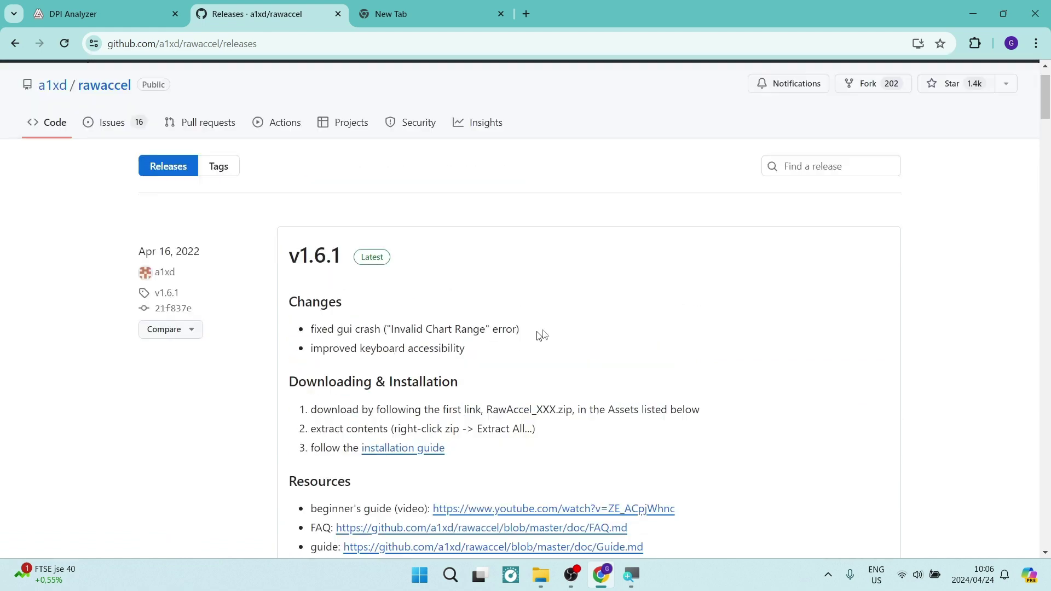
scroll(542, 335, "up", 1)
- Run rawaccel from Downloads > RawAccel_v1.6.1 > RawAccel, then show the desktop with Win+D
left_click(541, 575)
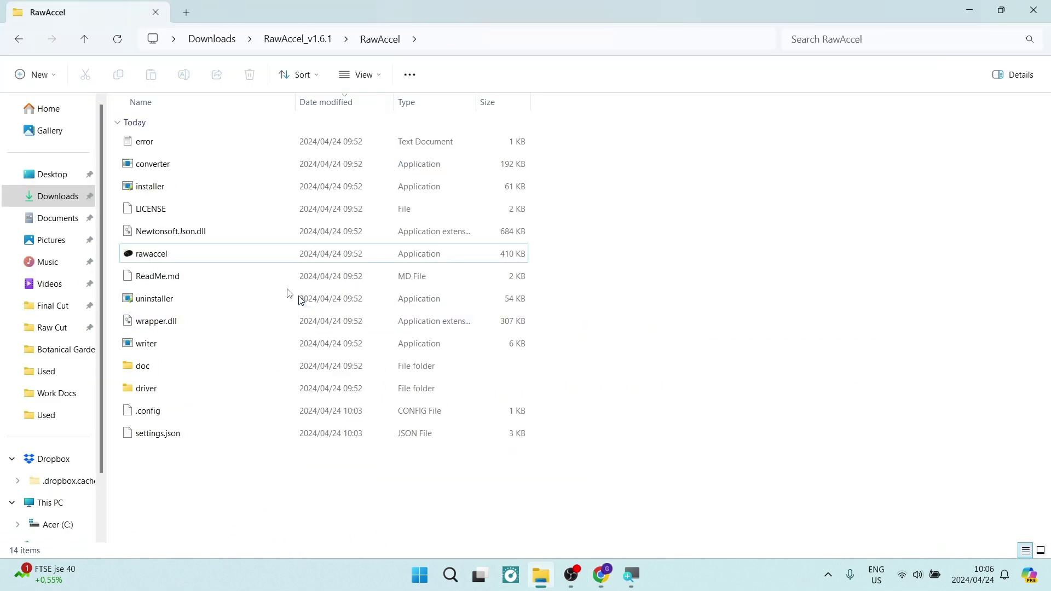
left_click(22, 42)
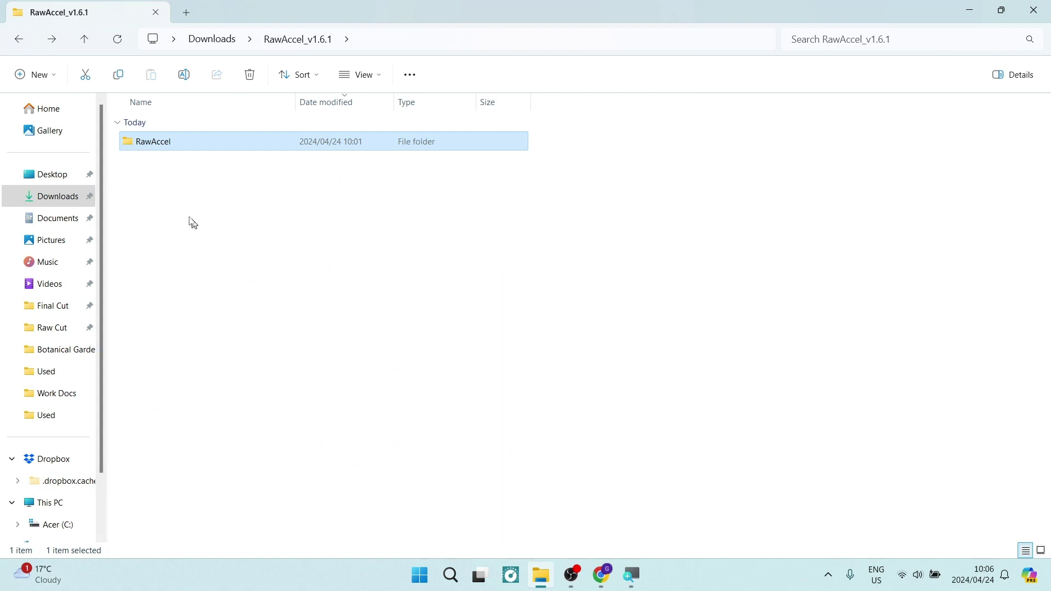
double_click(156, 140)
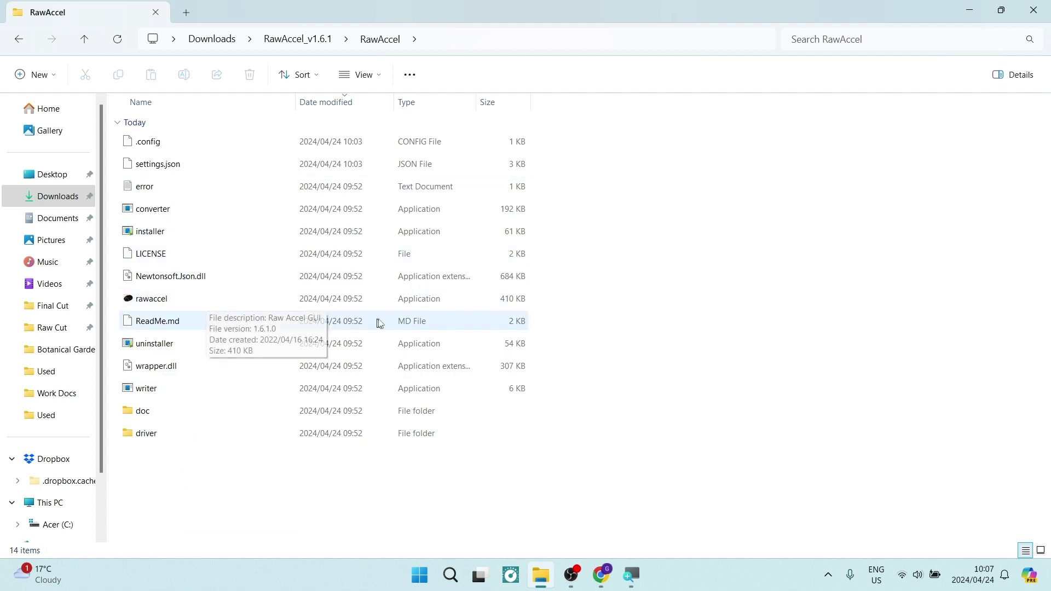
left_click(153, 299)
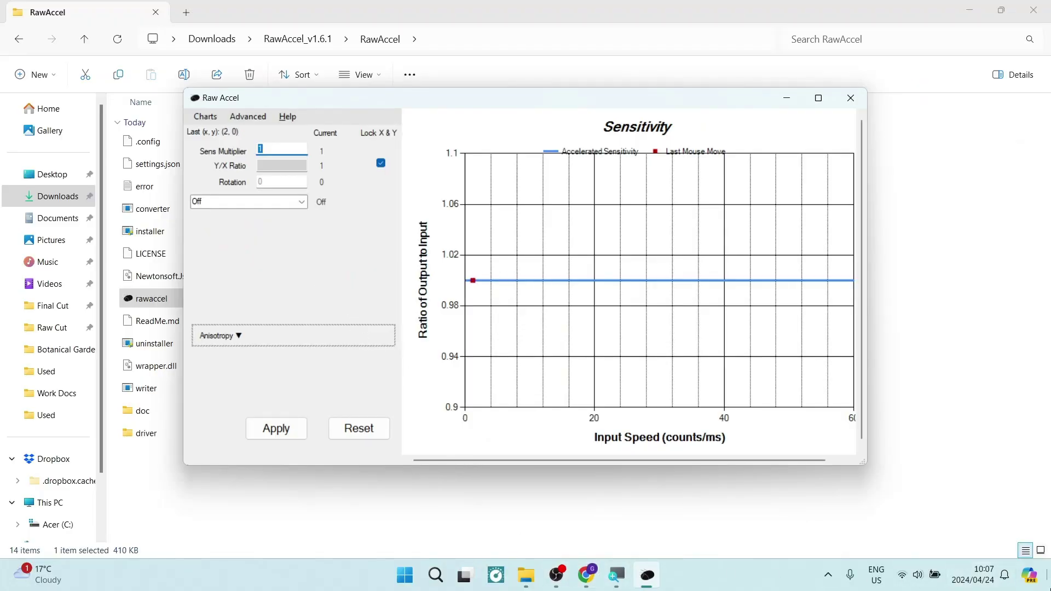
key("super+d")
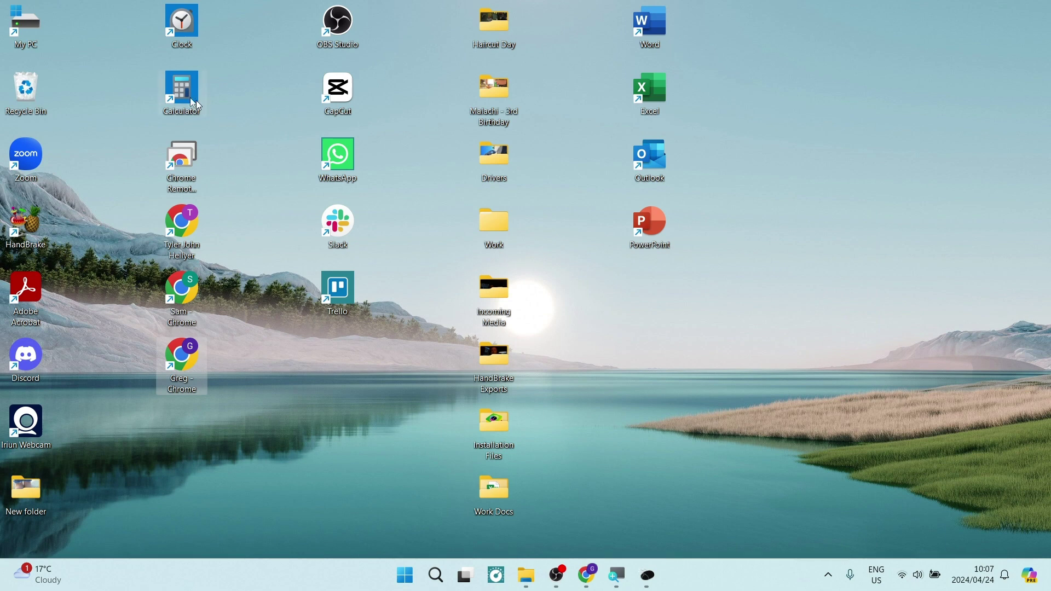
- Launch Calculator from the desktop and compute 1600 / 400 = 4
double_click(187, 94)
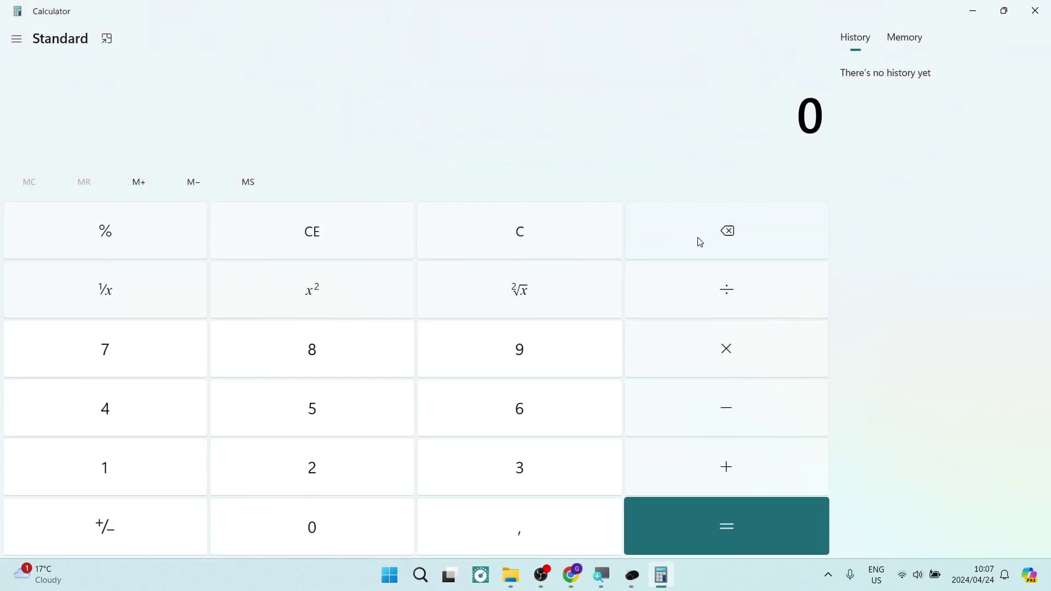
key("1")
key("6")
key("0")
key("0")
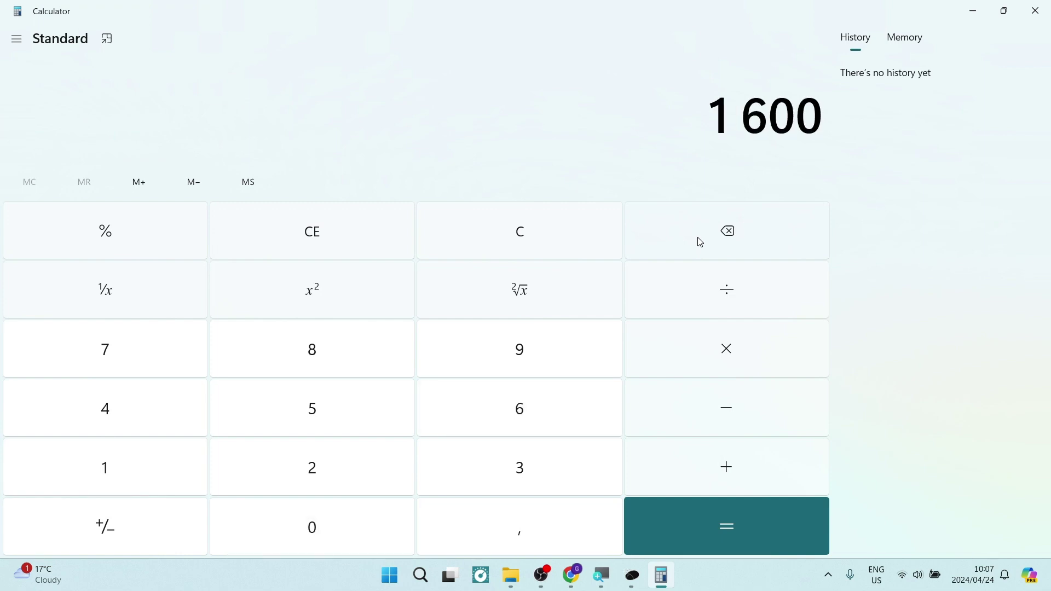
key("slash")
key("4")
key("0")
key("0")
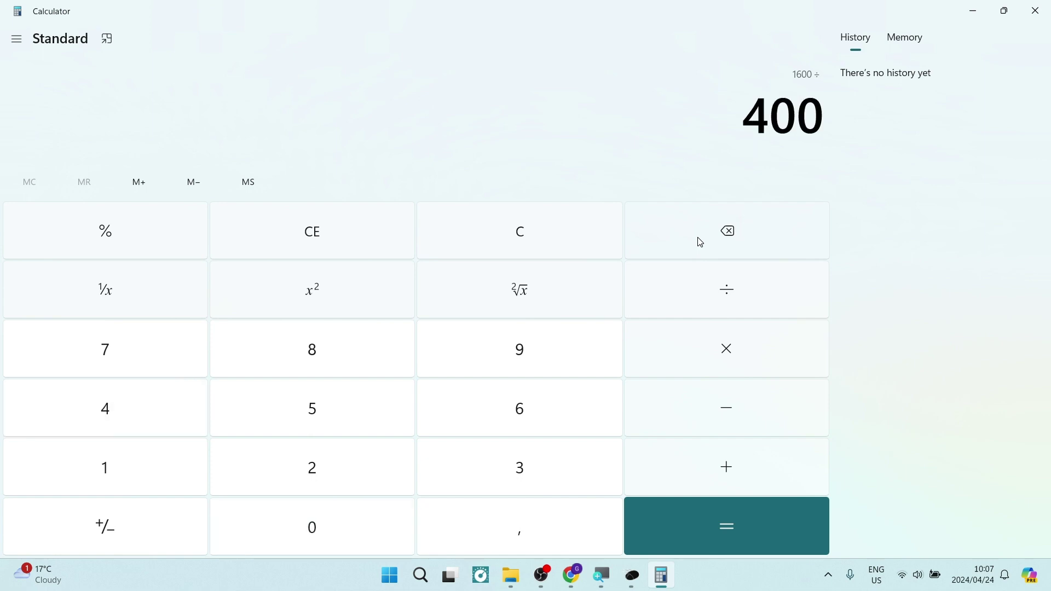
key("Return")
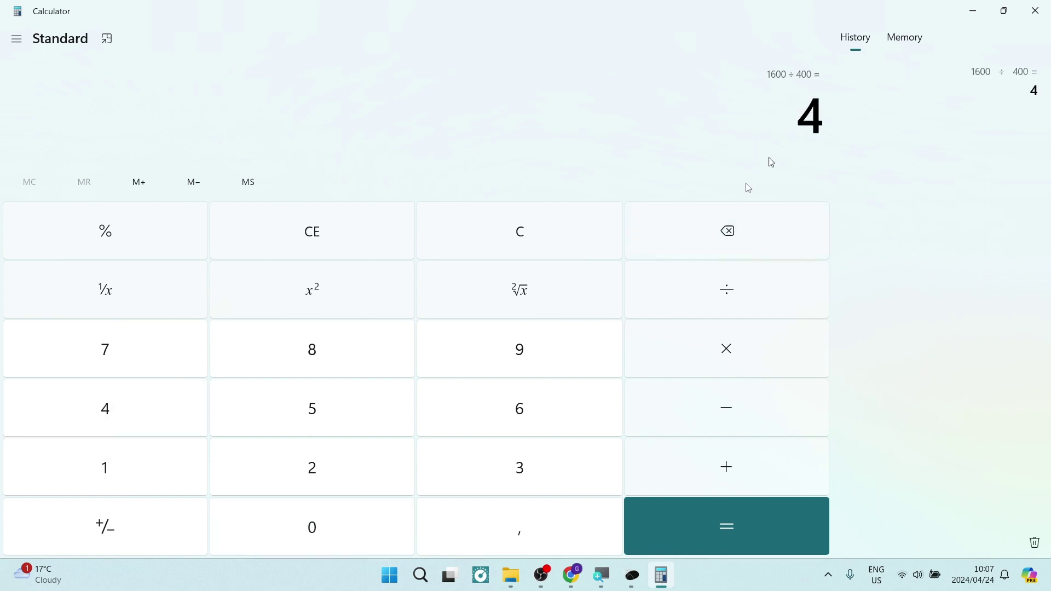
- Enter 4 in Raw Accel's Sens Multiplier box and apply it
left_click(633, 576)
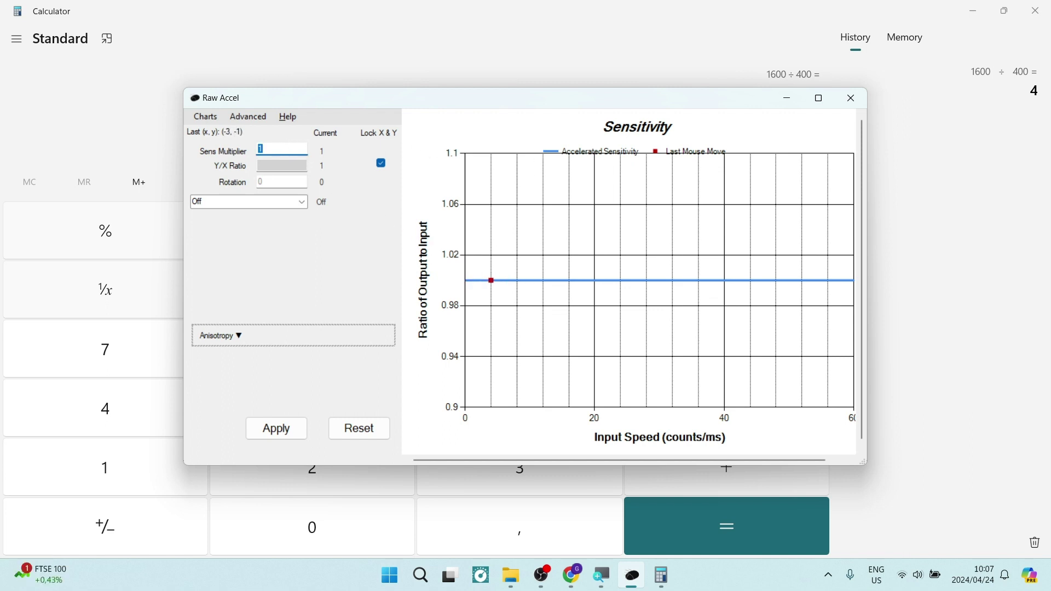
type("4")
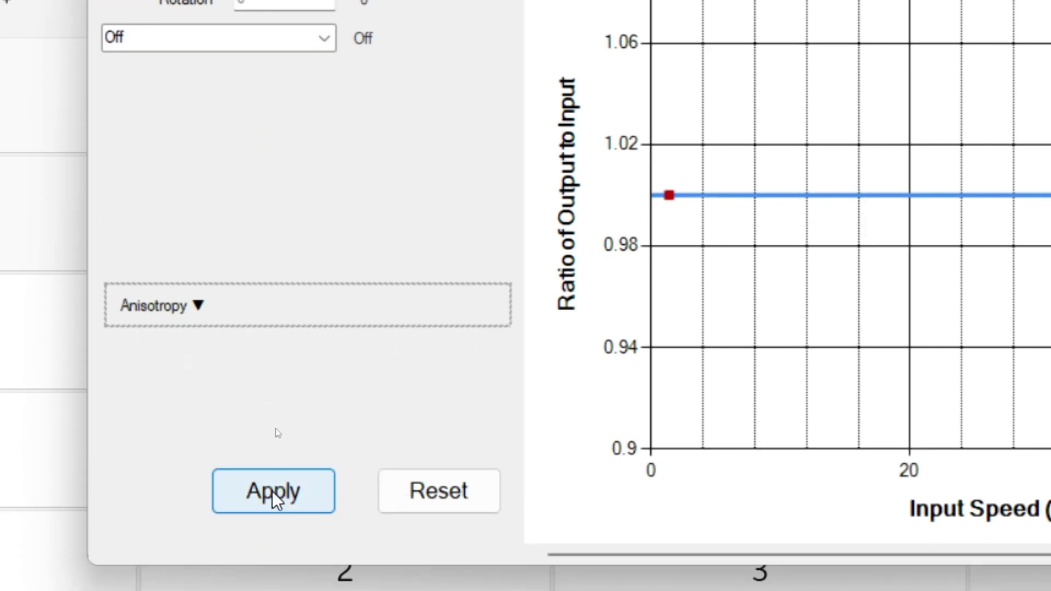
left_click(273, 489)
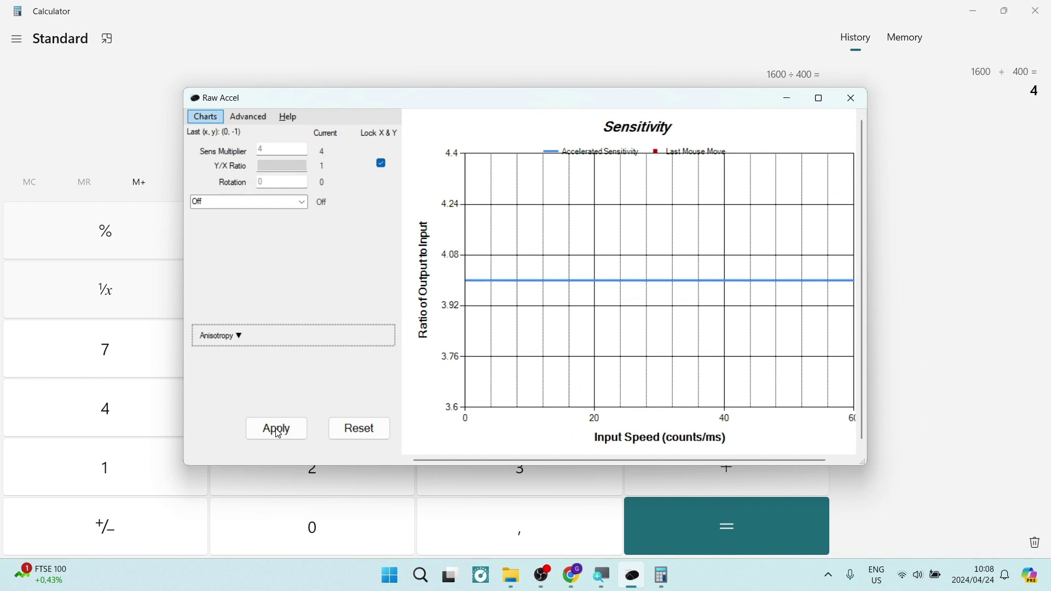